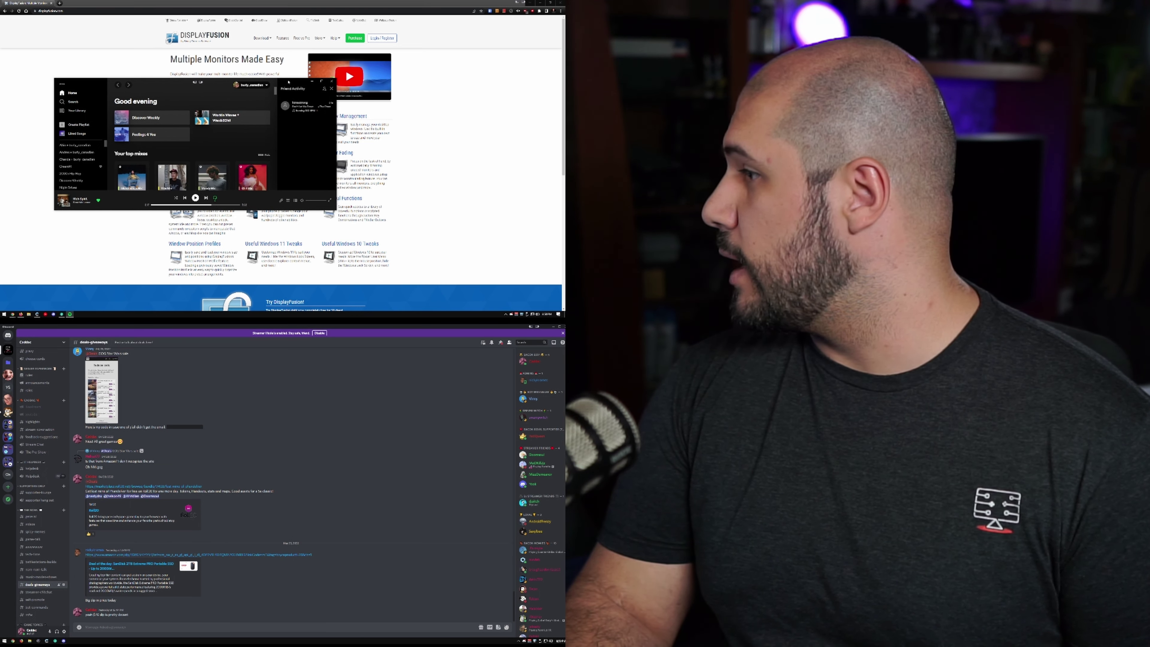
# - Drag the Spotify window from the top monitor down over Discord on the bottom monitor
pyautogui.moveTo(289, 83); pyautogui.dragTo(386, 382)
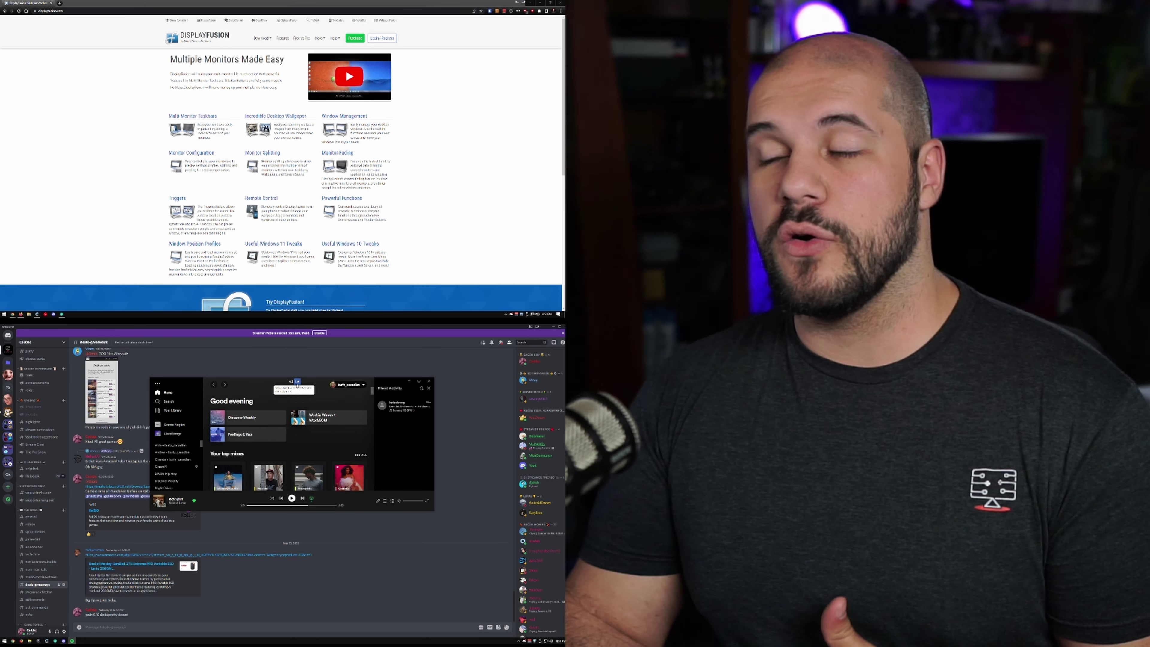
# - Hop Spotify between monitors with the 'Move to next monitor' button, finishing on the top monitor
pyautogui.click(297, 382)
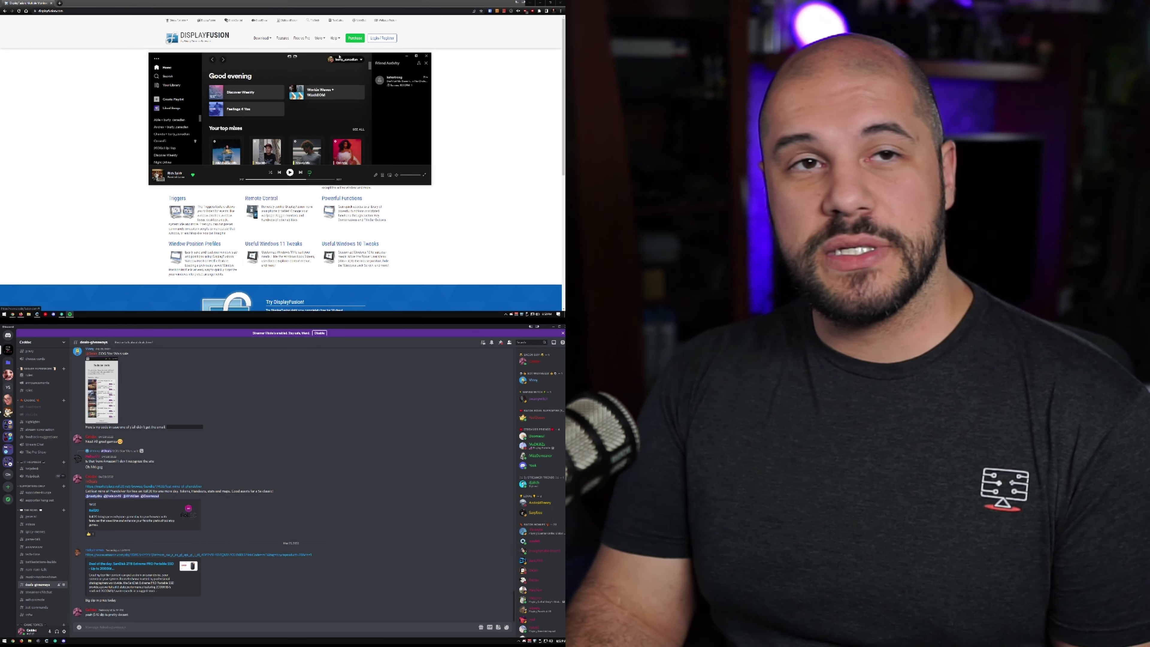
pyautogui.click(289, 56)
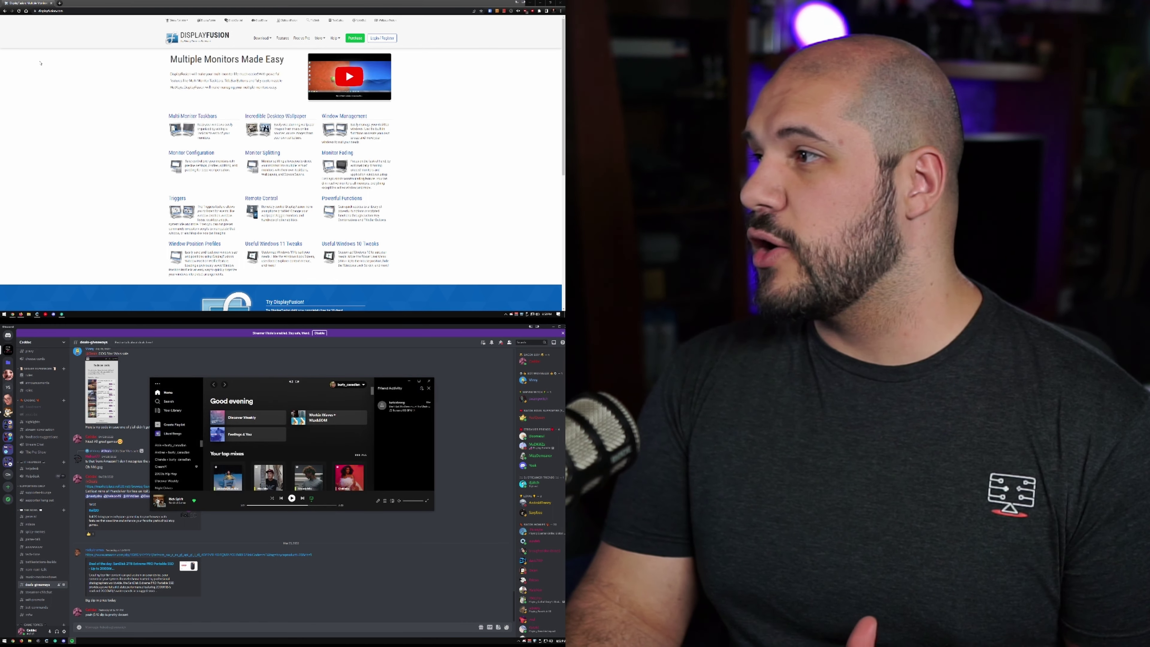
pyautogui.click(297, 382)
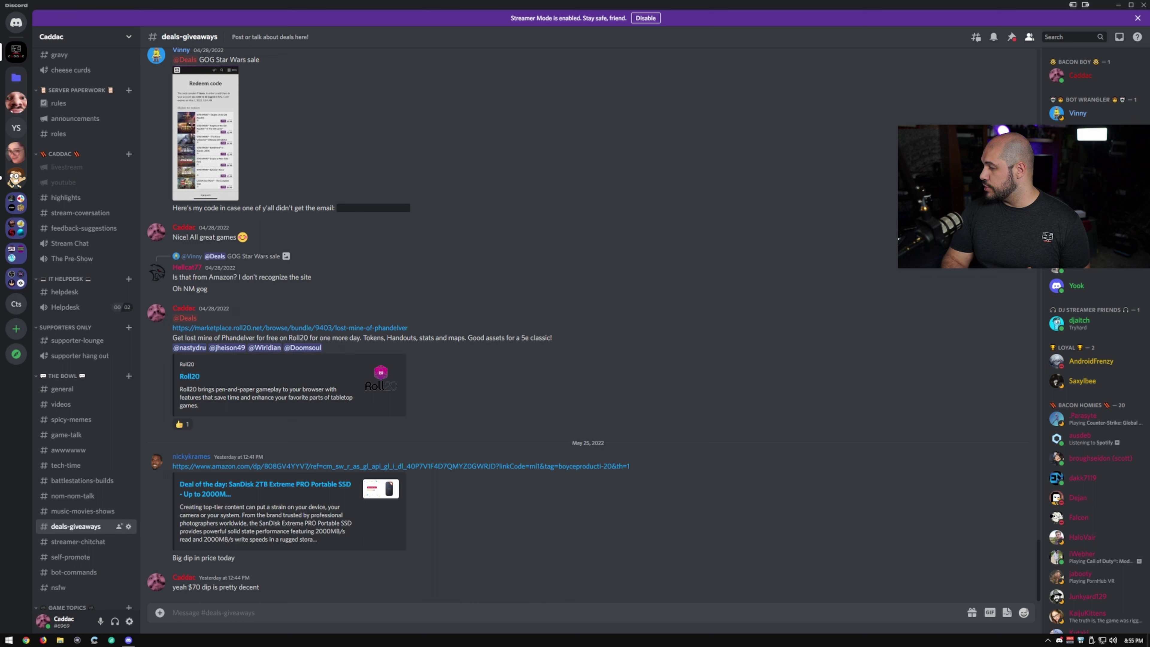
# - Expand the taskbar's hidden tray icons to reveal the DisplayFusion icon
pyautogui.click(1047, 640)
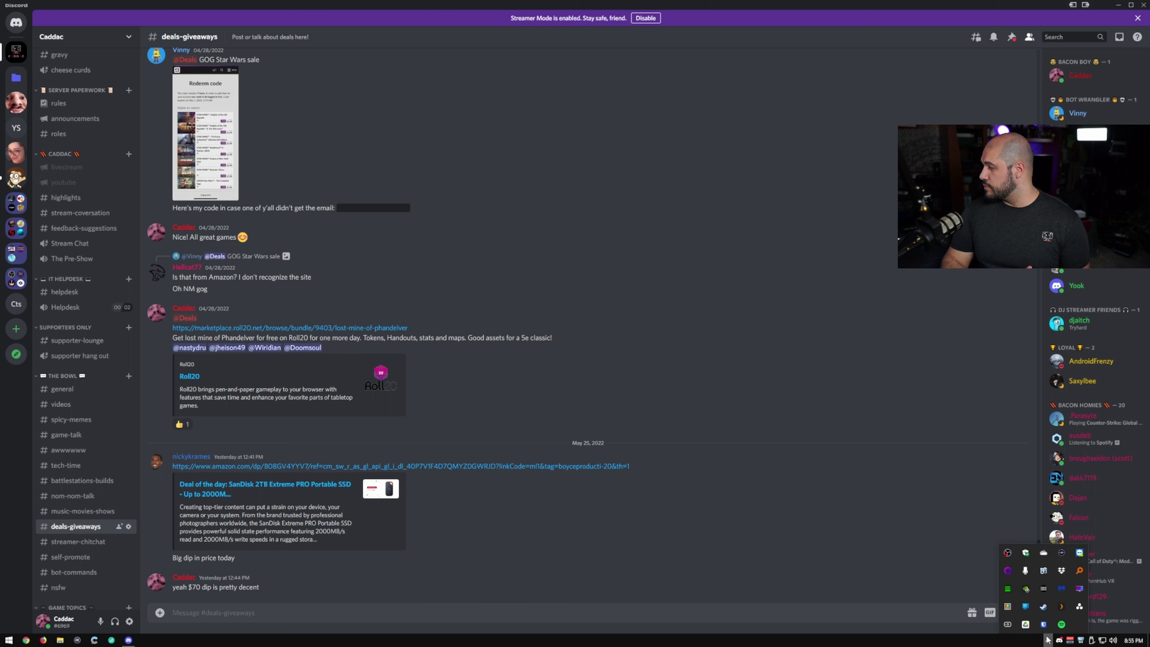
# - Open Monitor Configuration and bring up Splits and Padding for monitor 1, the DELL S2721DGF
pyautogui.rightClick(1045, 570)
pyautogui.click(987, 413)
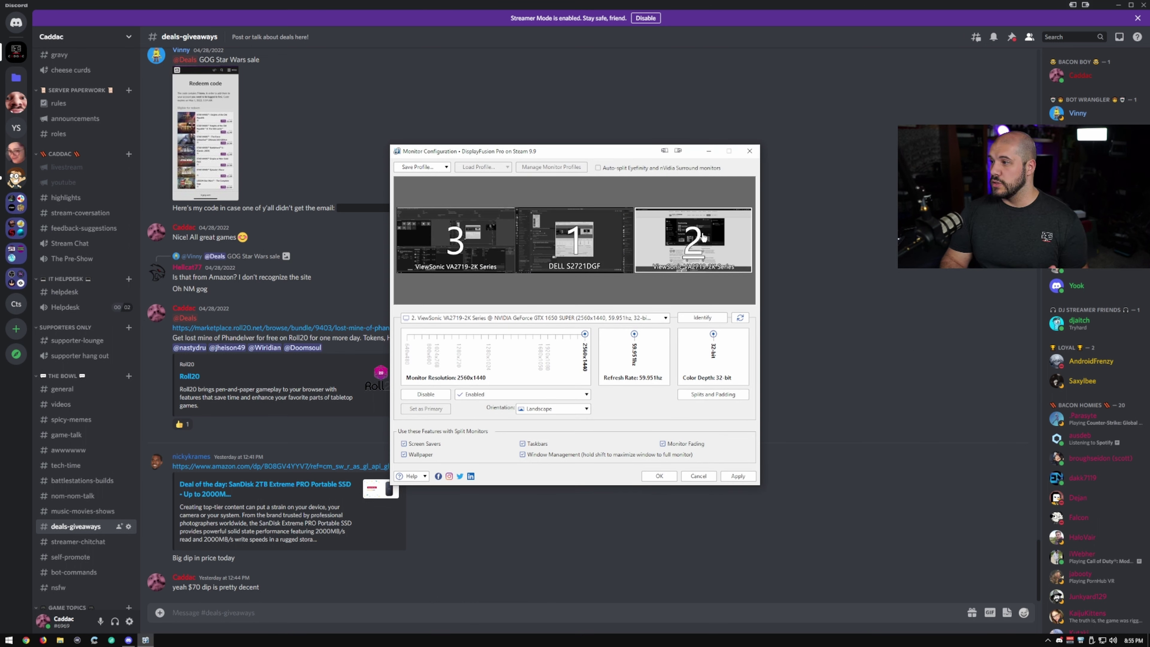
pyautogui.click(592, 235)
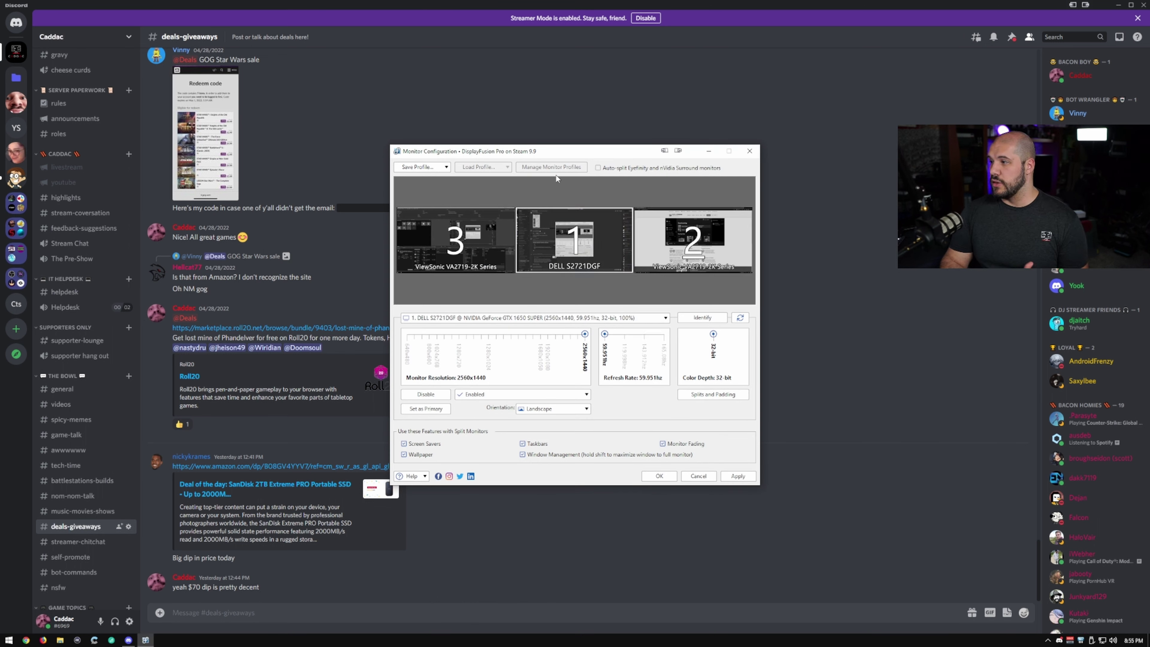
pyautogui.click(727, 397)
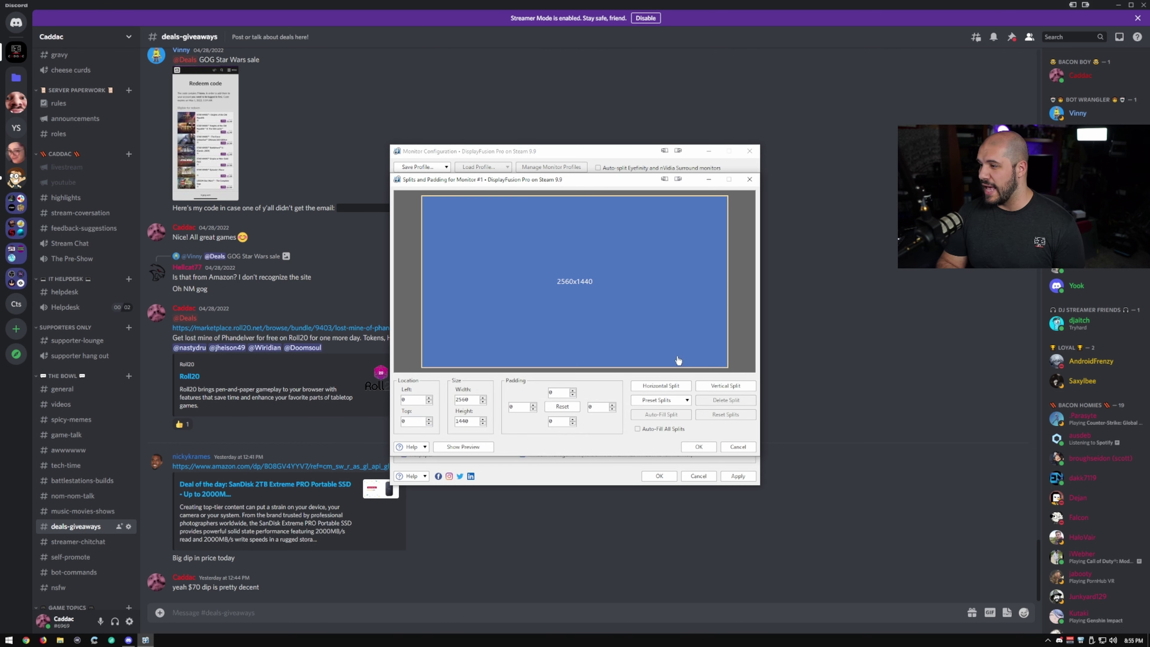
# - Split monitor 1 horizontally, then split each 1280x1440 half vertically into 1280x720 areas
pyautogui.click(661, 389)
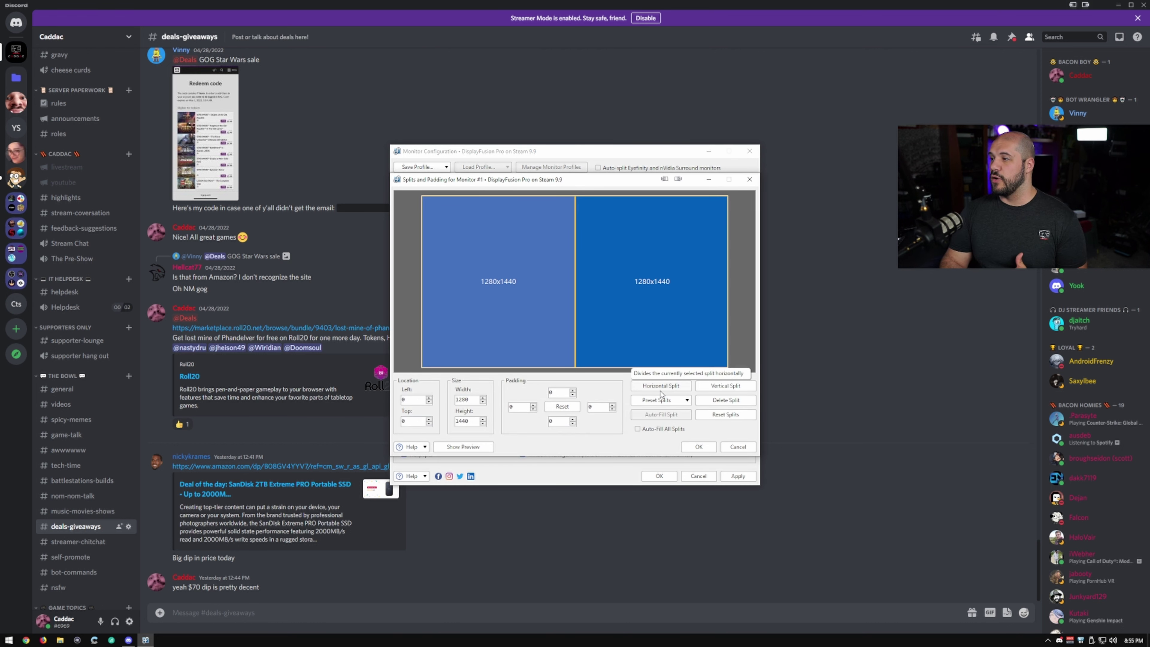
pyautogui.click(724, 386)
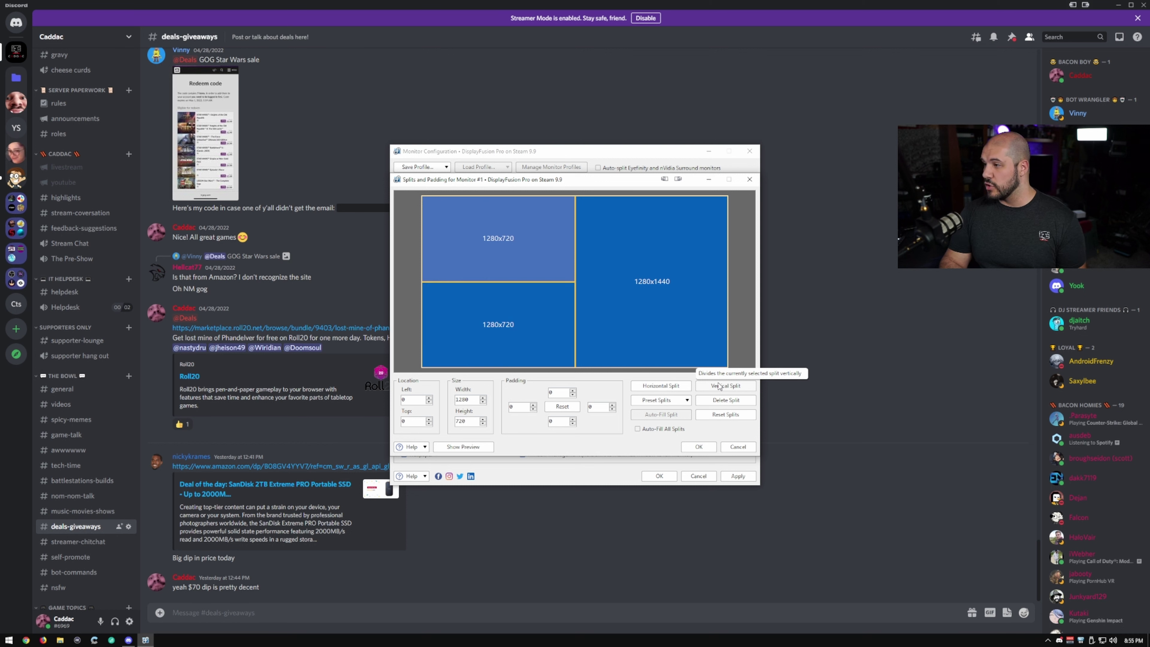
pyautogui.click(684, 334)
pyautogui.click(725, 385)
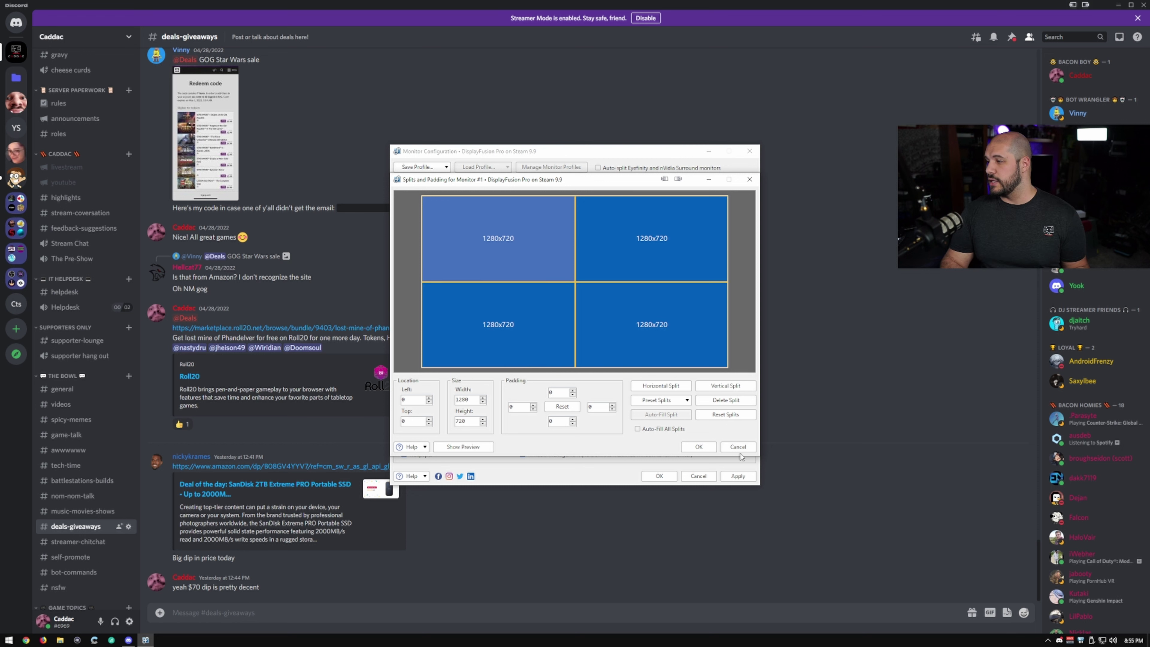
pyautogui.click(702, 449)
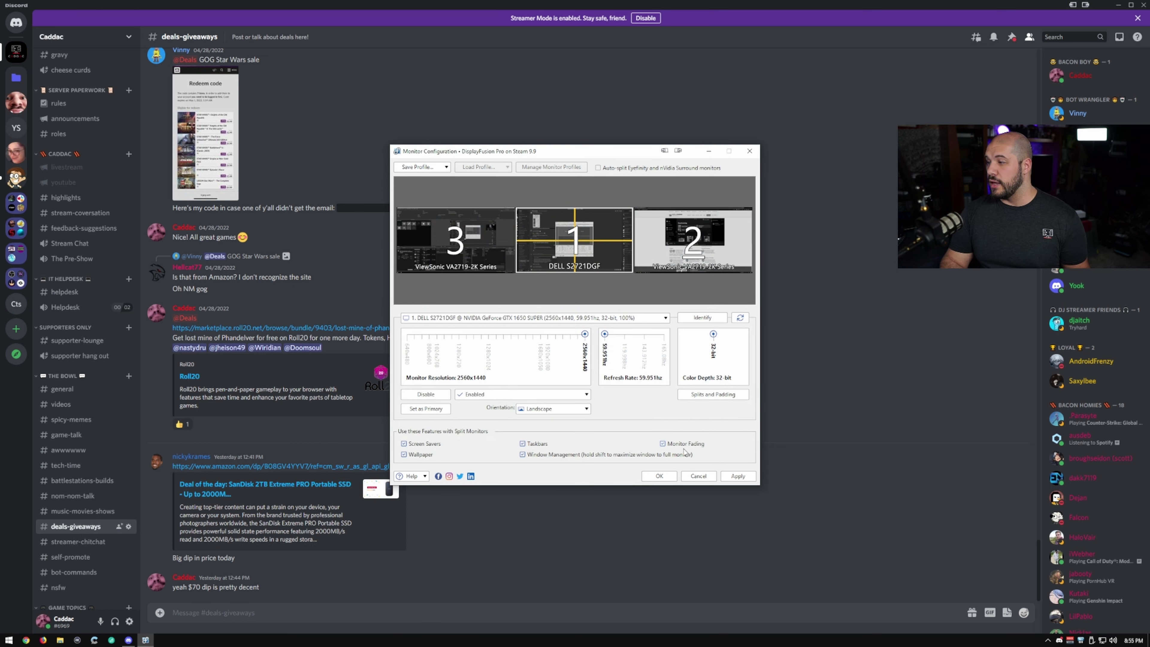
# - Apply monitor 1's new four-way split layout
pyautogui.click(734, 479)
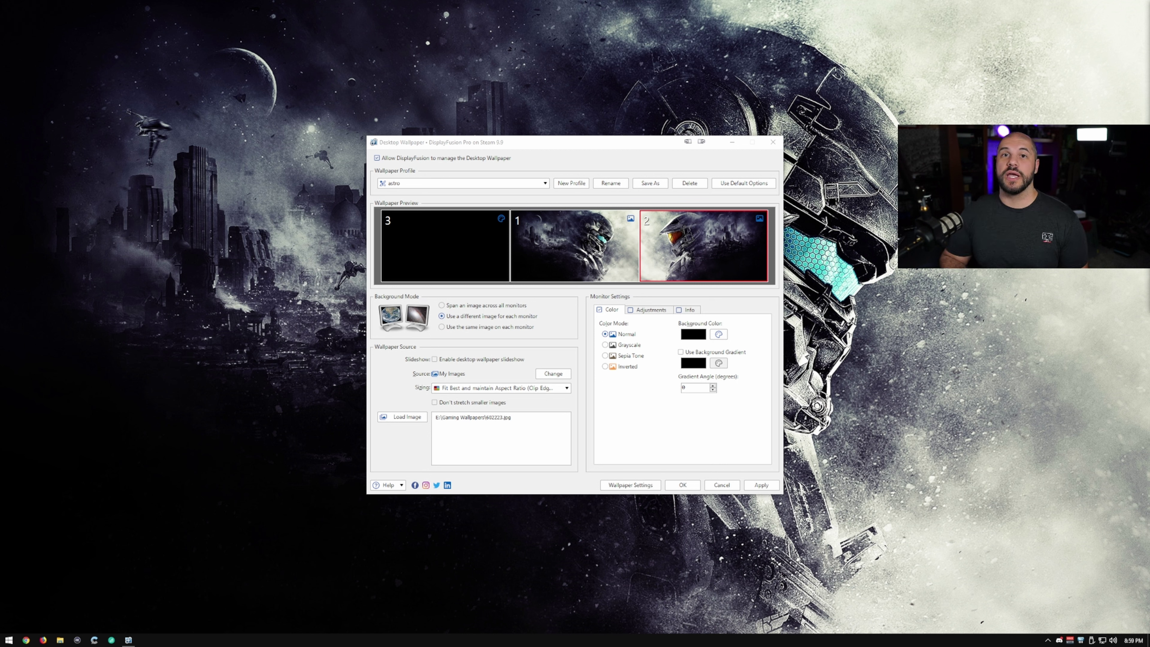
# - Select the monitor 3 preview, currently solid black, in Desktop Wallpaper
pyautogui.click(446, 245)
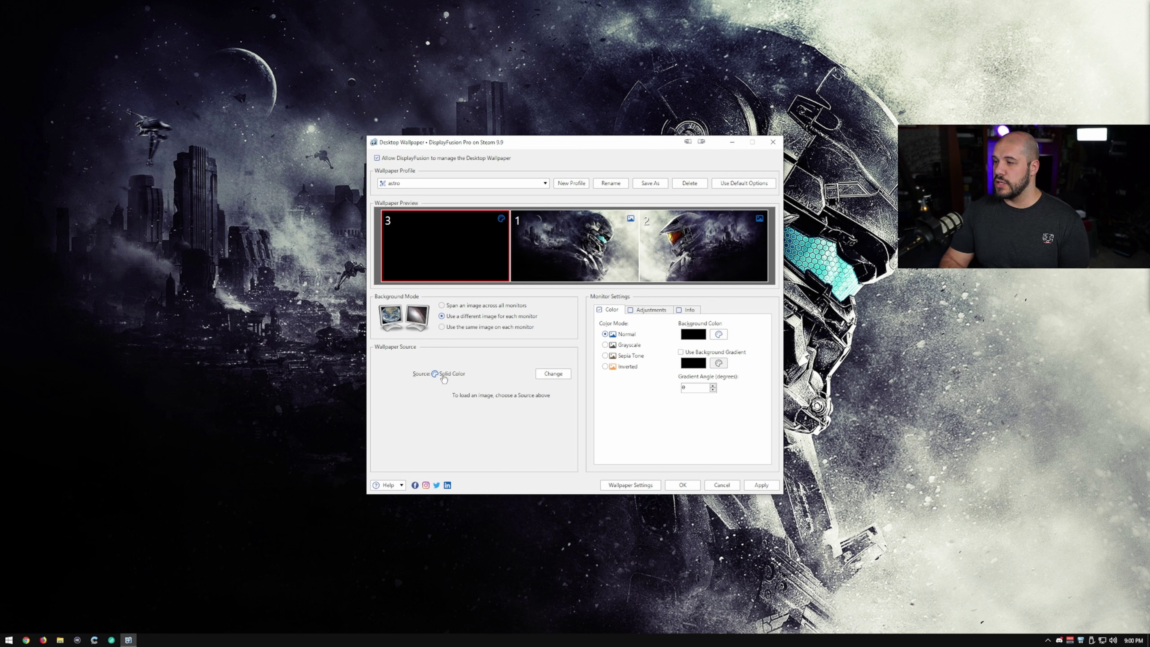
# - Pick Astronomy Picture of the Day from the wallpaper source tiles for monitor 3
pyautogui.click(547, 371)
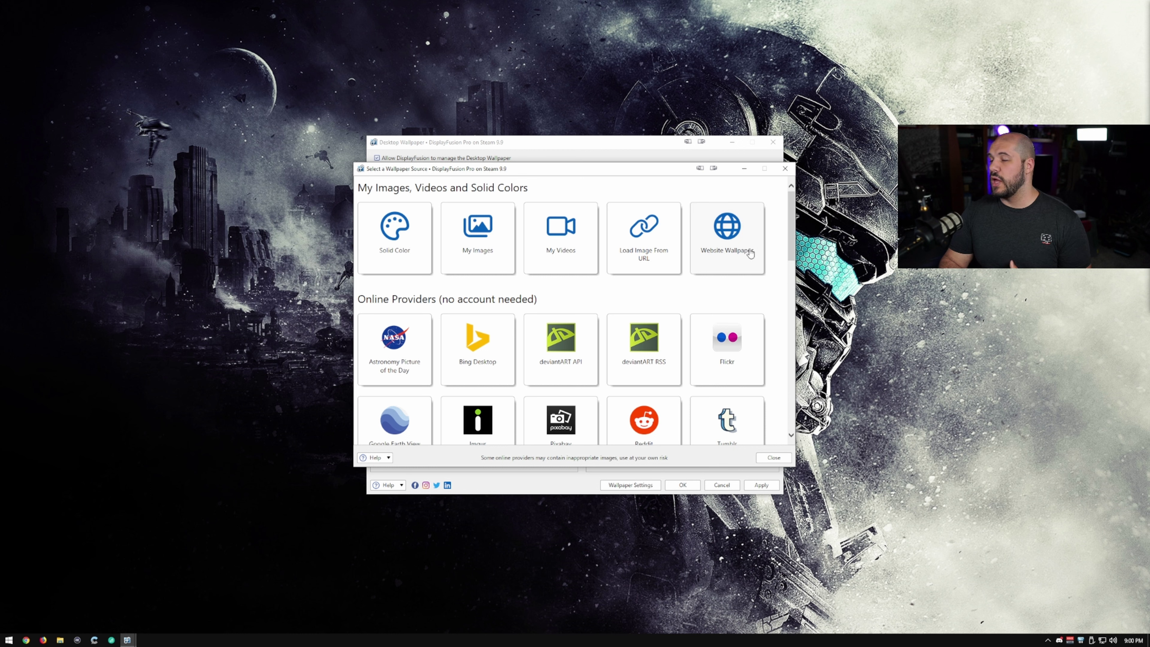
pyautogui.scroll(-2, 749, 252)
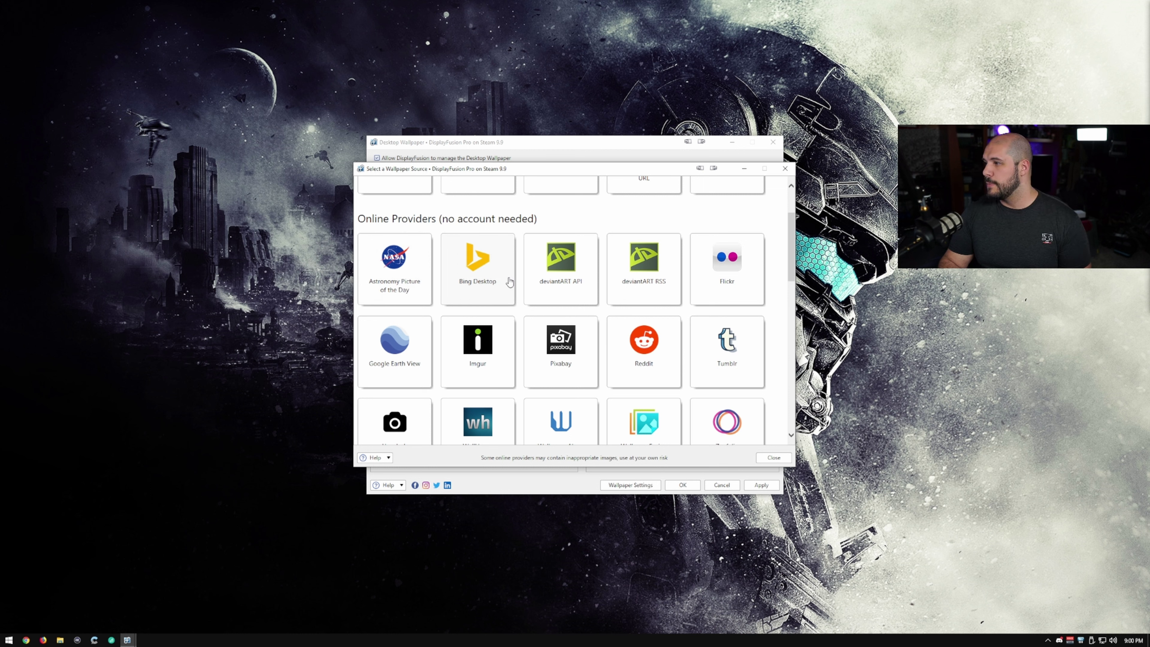
pyautogui.scroll(-1, 510, 283)
pyautogui.scroll(-3, 475, 318)
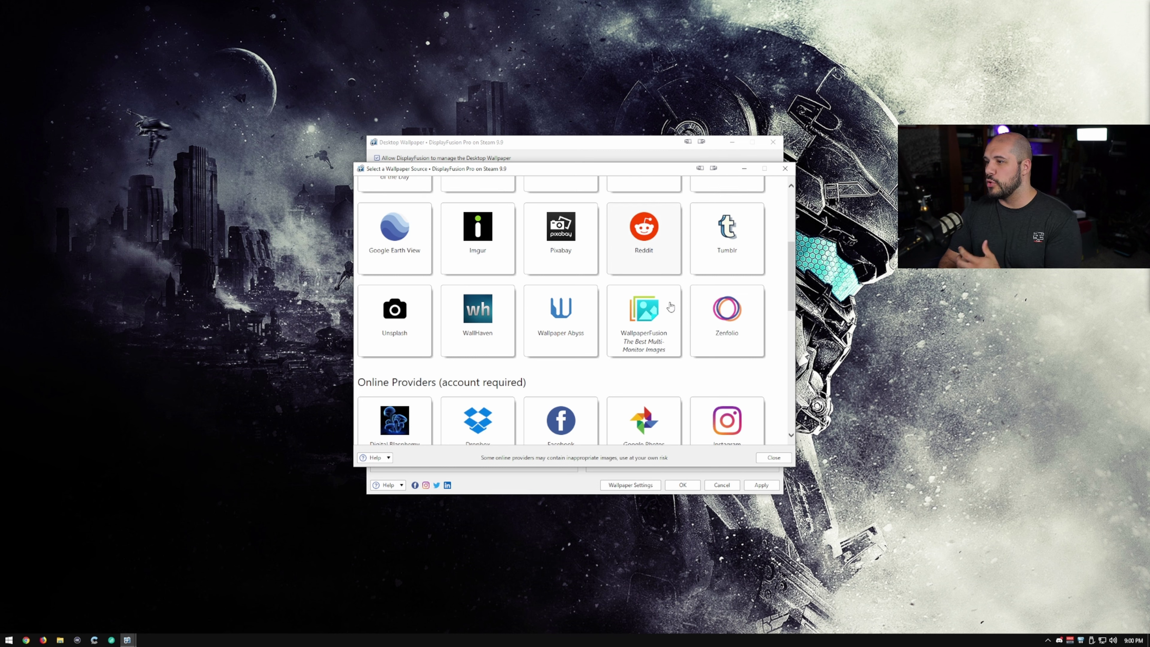
pyautogui.scroll(-8, 475, 318)
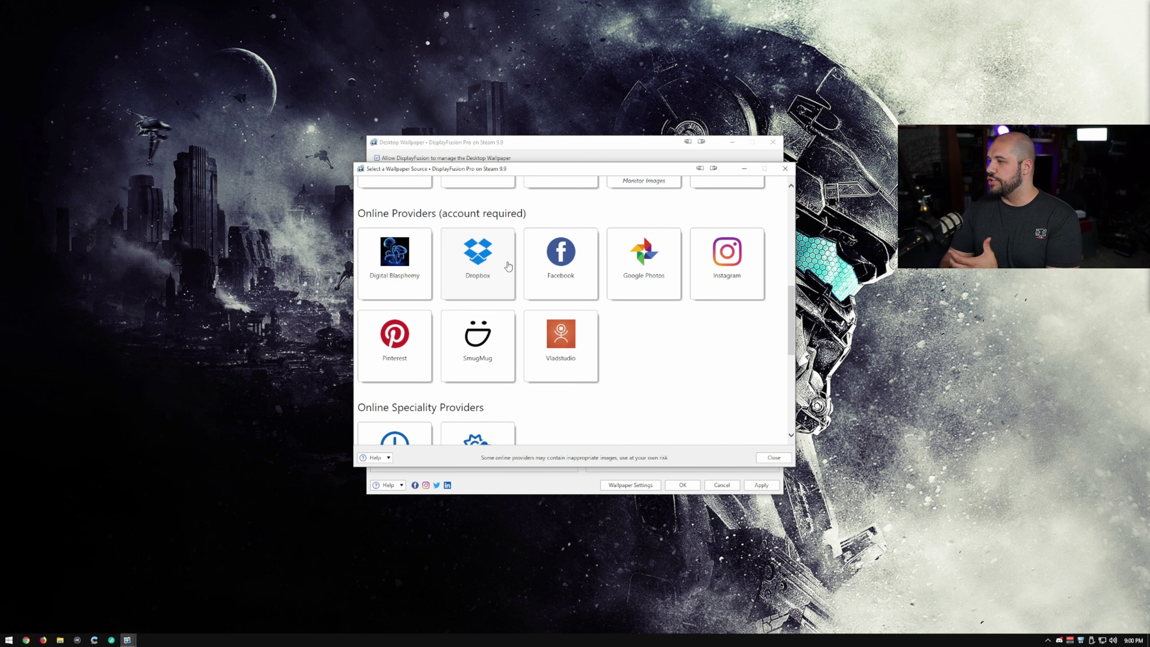
pyautogui.scroll(-1, 606, 279)
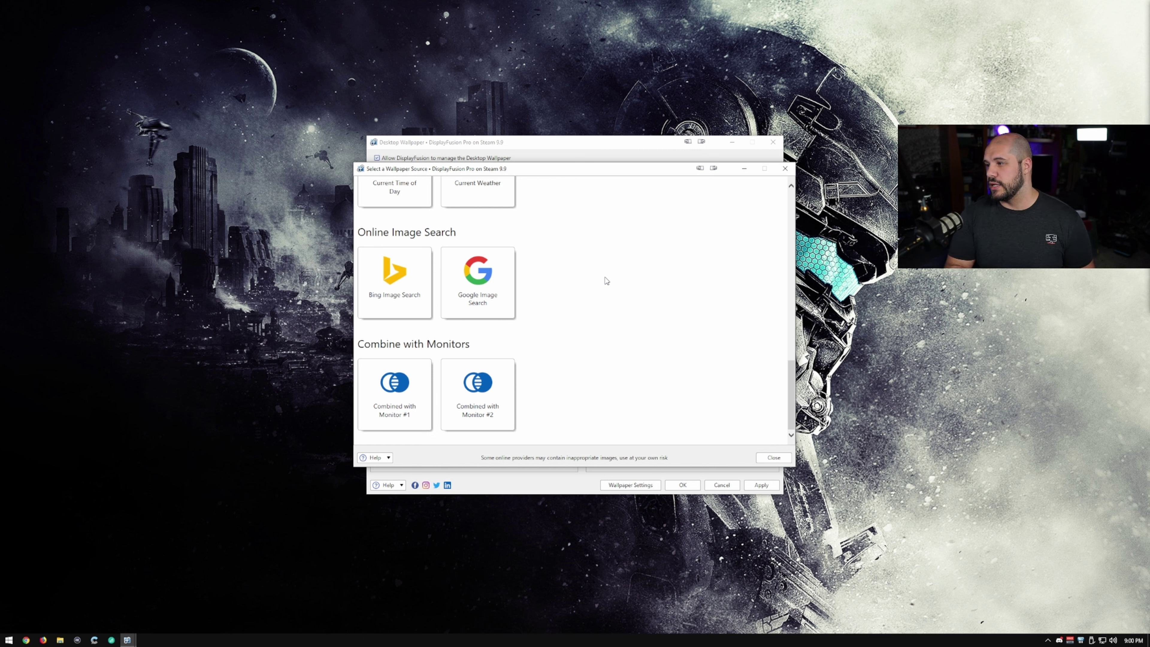
pyautogui.scroll(4, 561, 303)
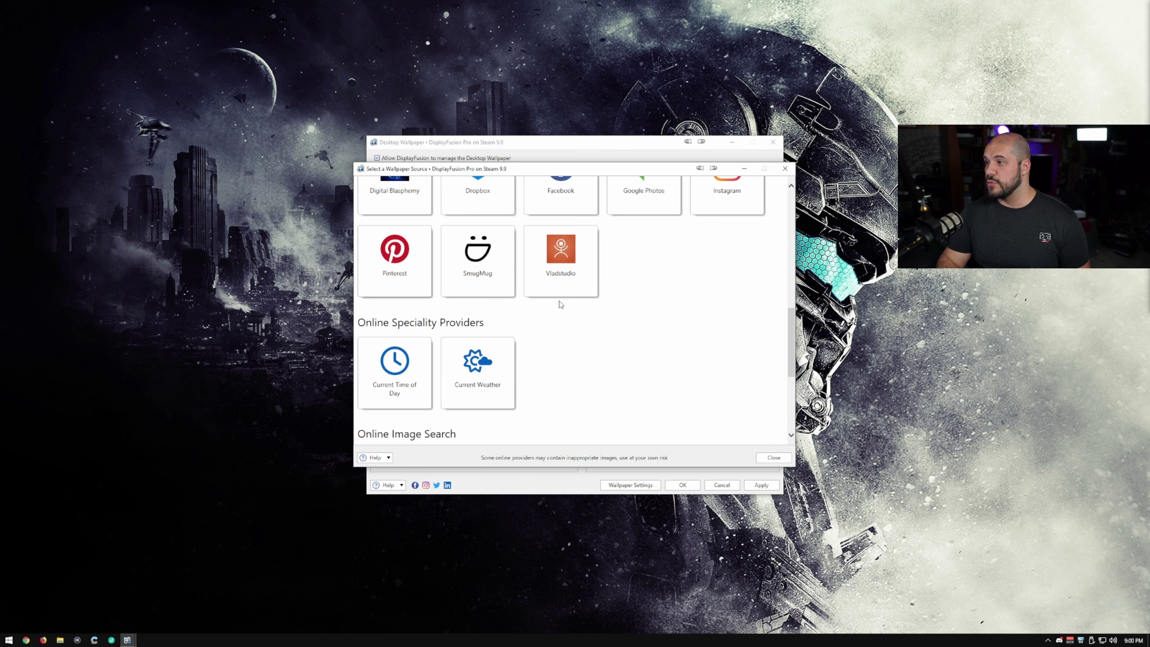
pyautogui.scroll(8, 562, 302)
pyautogui.click(412, 353)
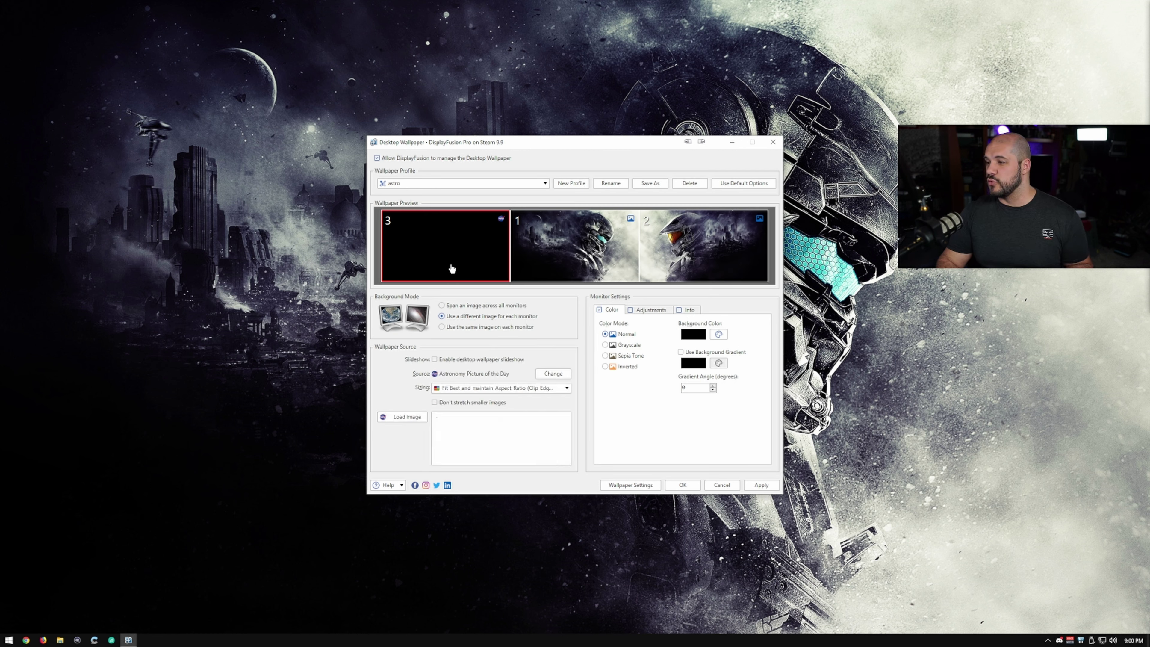
# - Load the NGC 4565 galaxy image from Astronomy Picture of the Day onto monitor 3
pyautogui.click(403, 417)
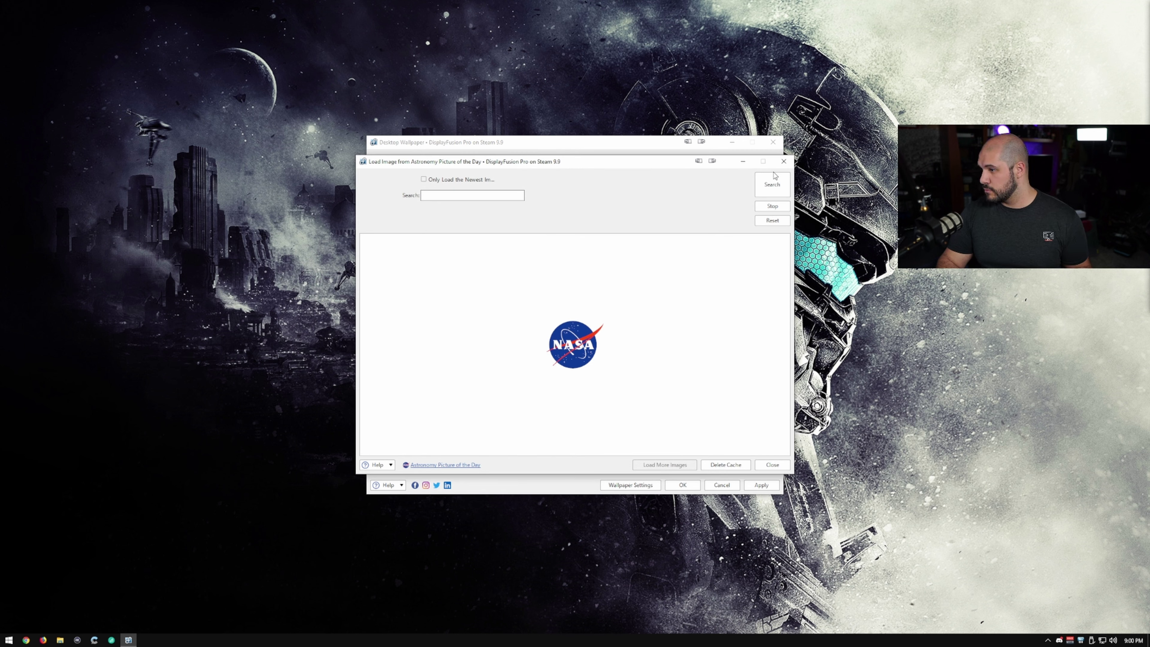
pyautogui.click(774, 181)
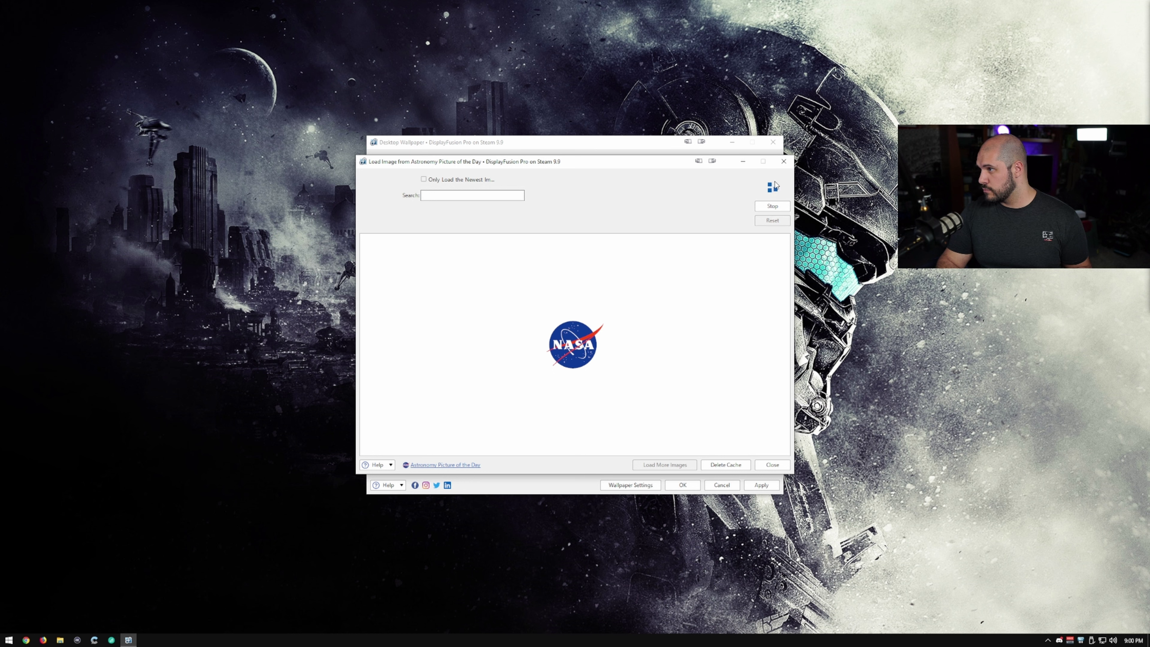
pyautogui.click(424, 401)
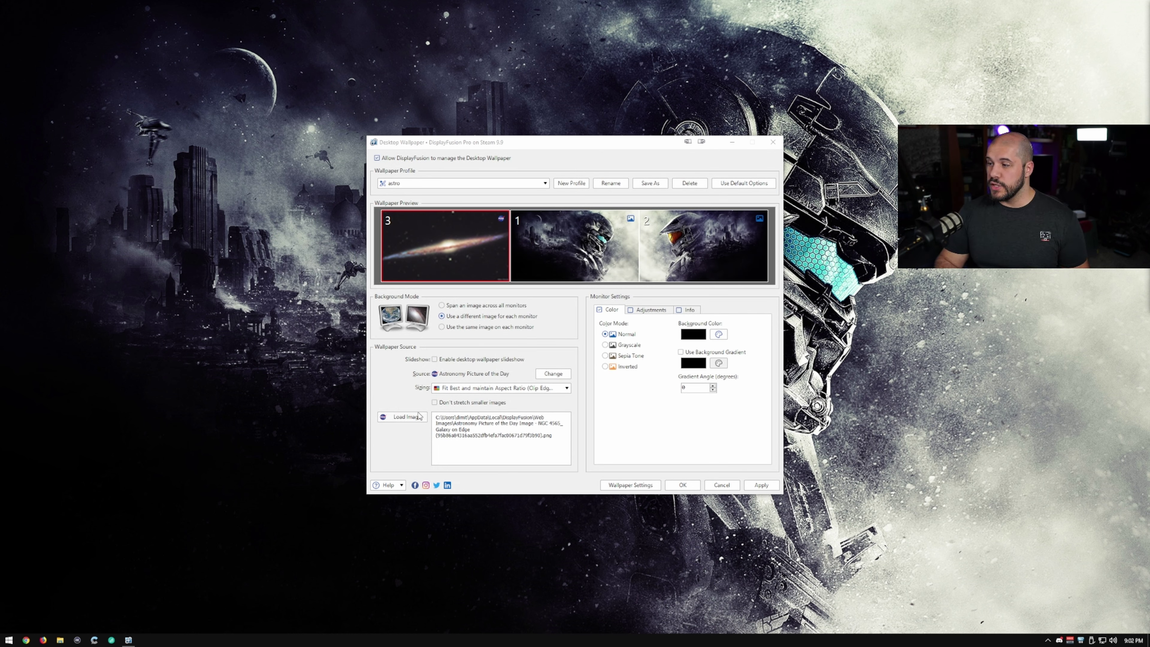
pyautogui.click(417, 419)
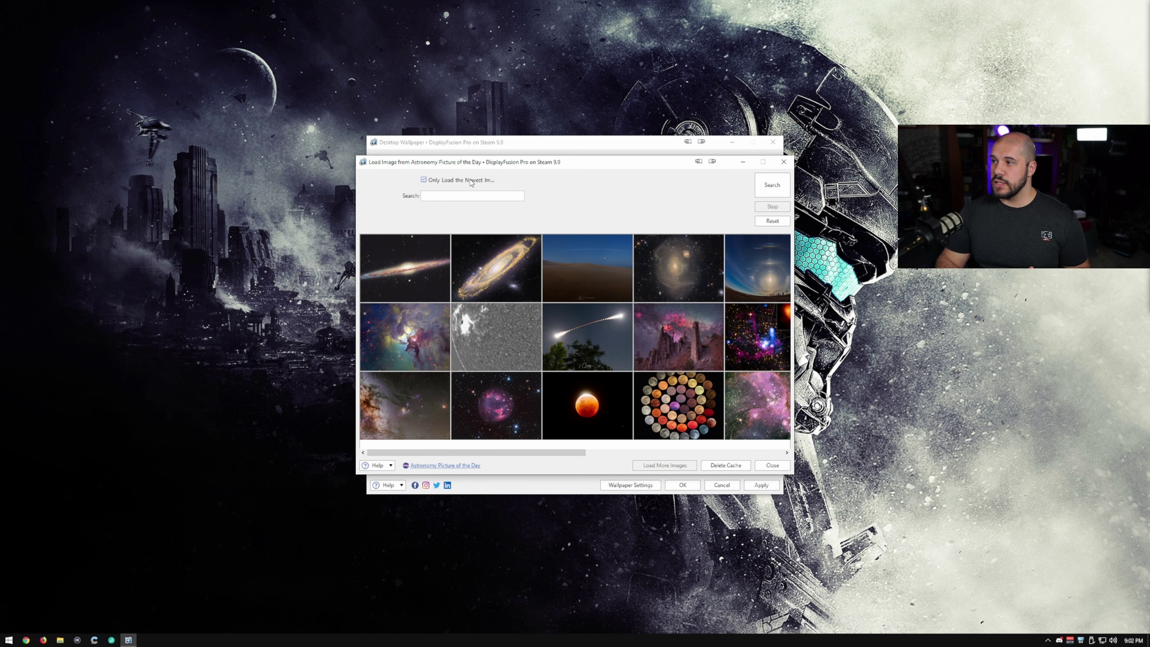
pyautogui.click(785, 468)
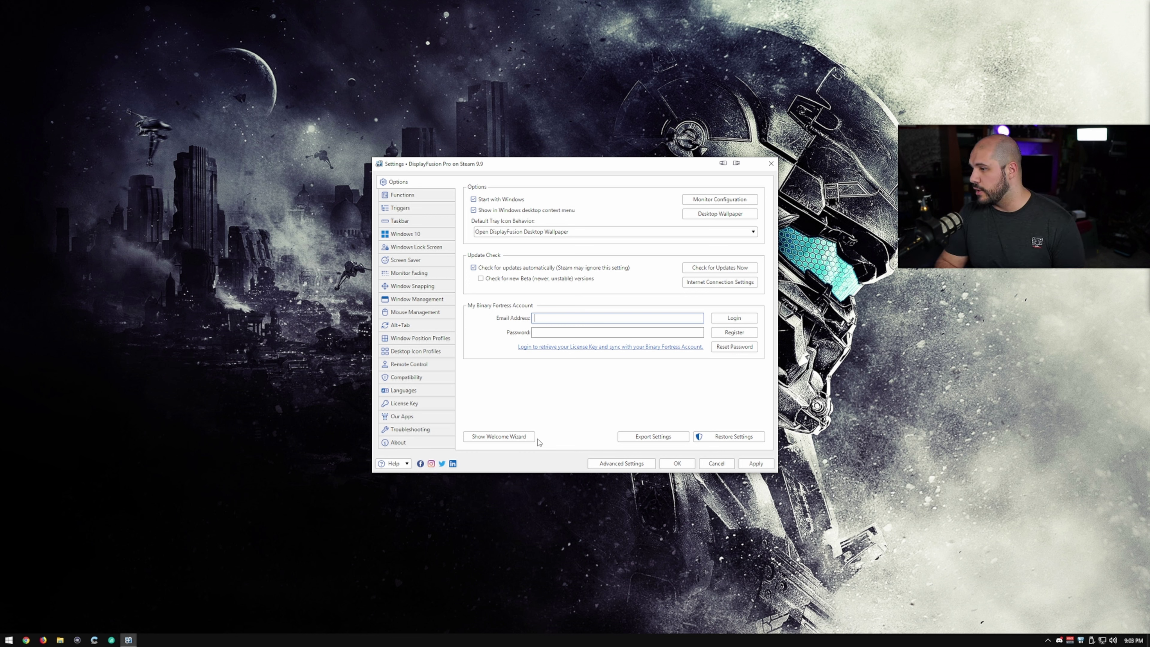
pyautogui.click(422, 235)
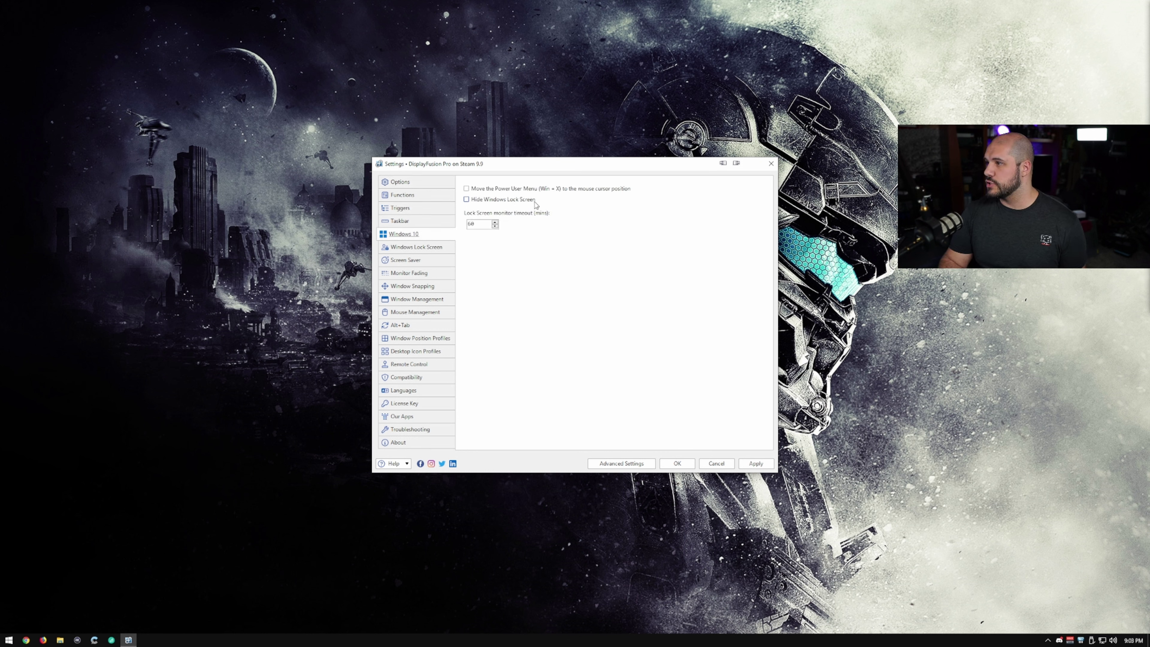
pyautogui.click(419, 221)
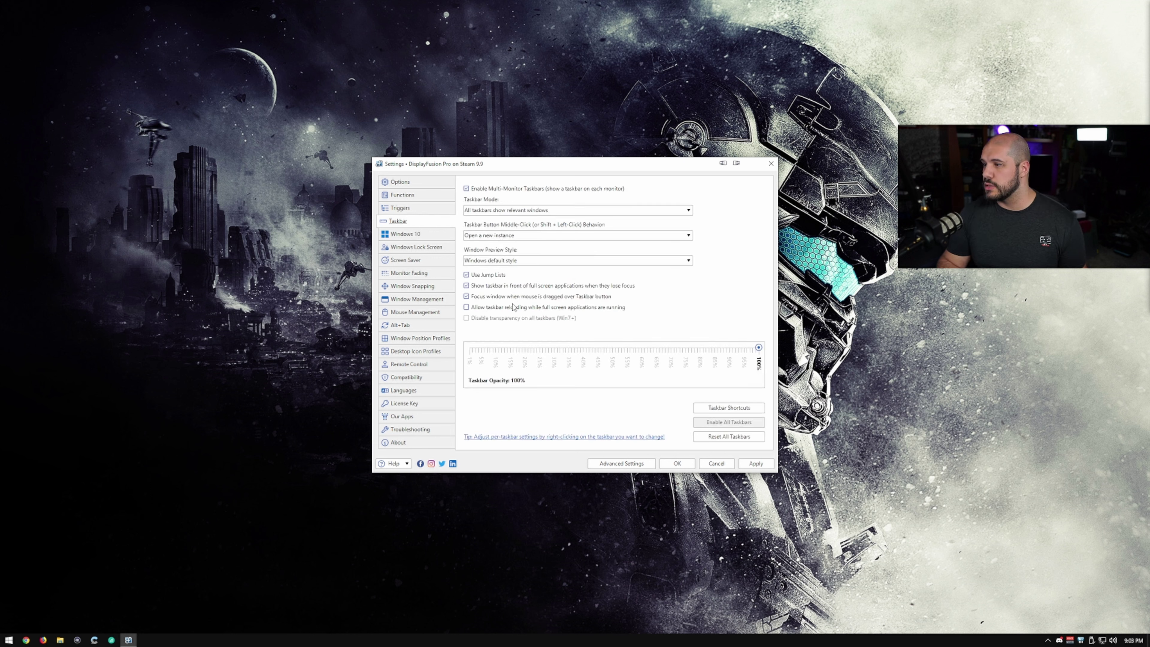
pyautogui.click(434, 314)
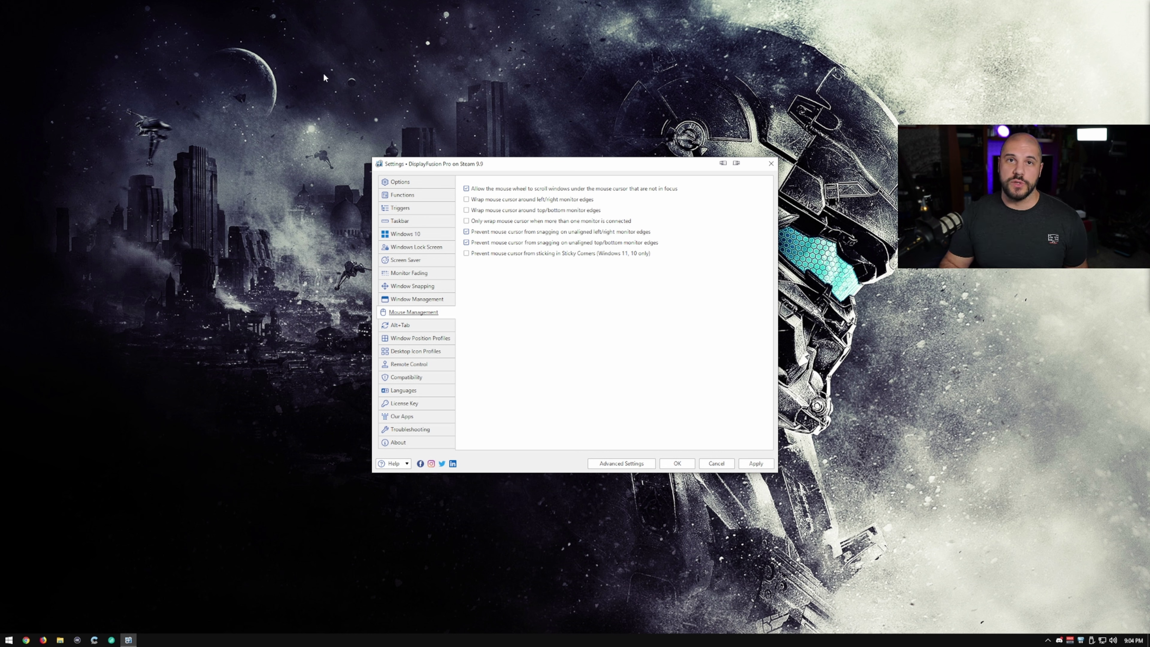
pyautogui.click(395, 179)
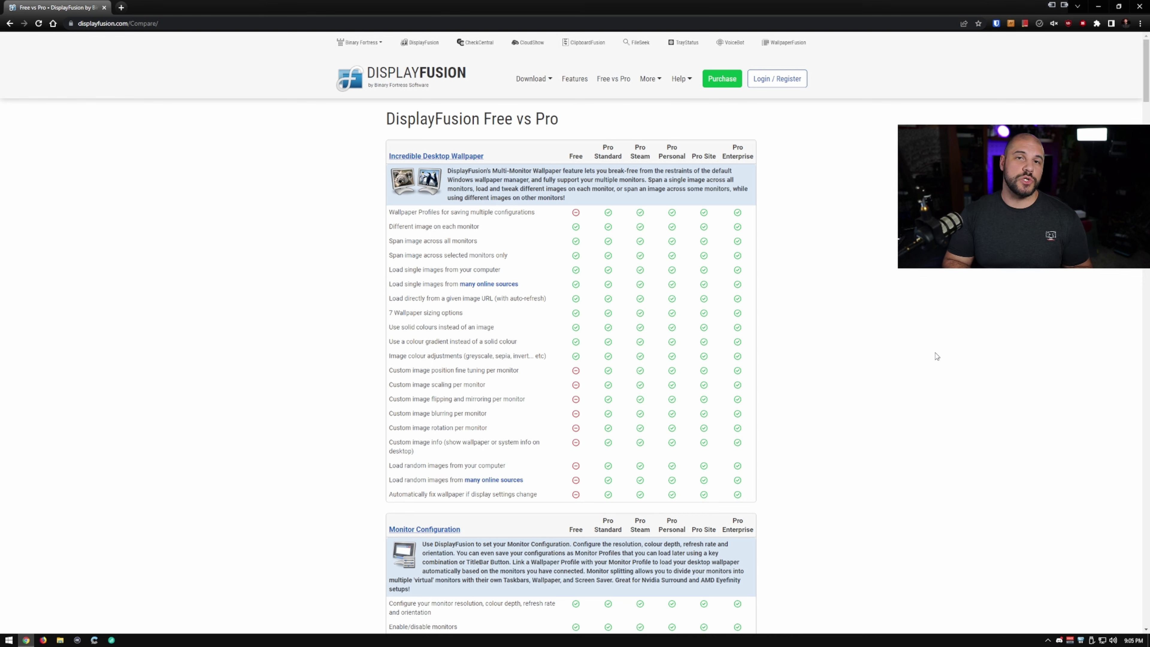
# - Scroll down the Free vs Pro comparison table to the Pro-only features
pyautogui.scroll(-5, 806, 339)
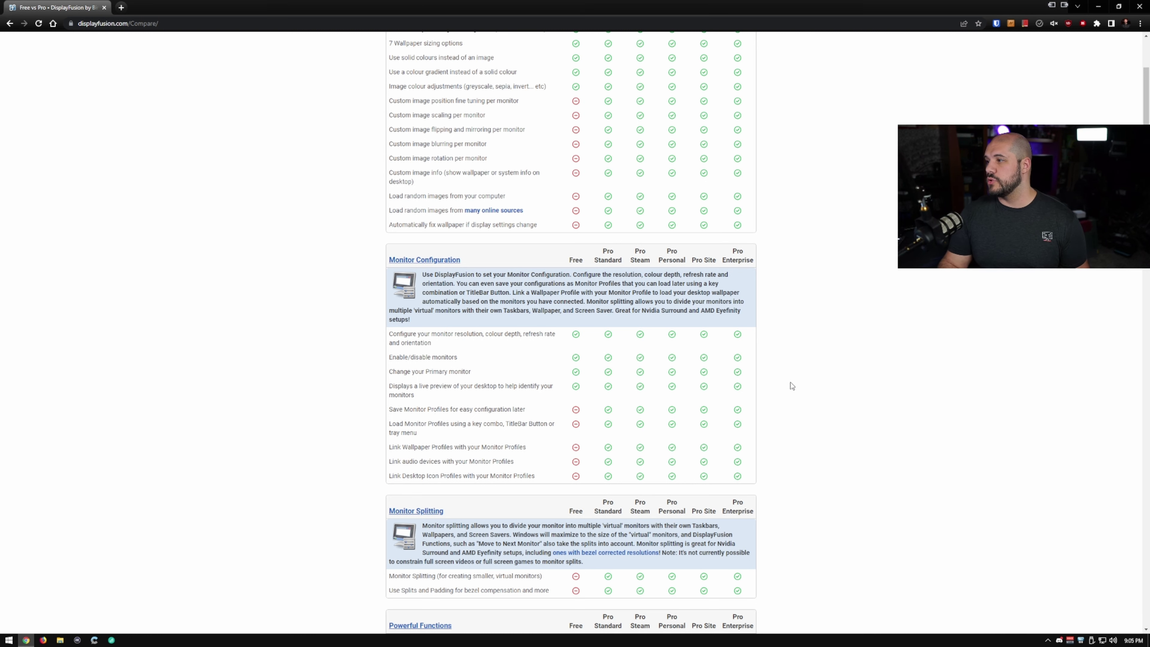
pyautogui.scroll(-4, 790, 381)
pyautogui.scroll(-15, 790, 383)
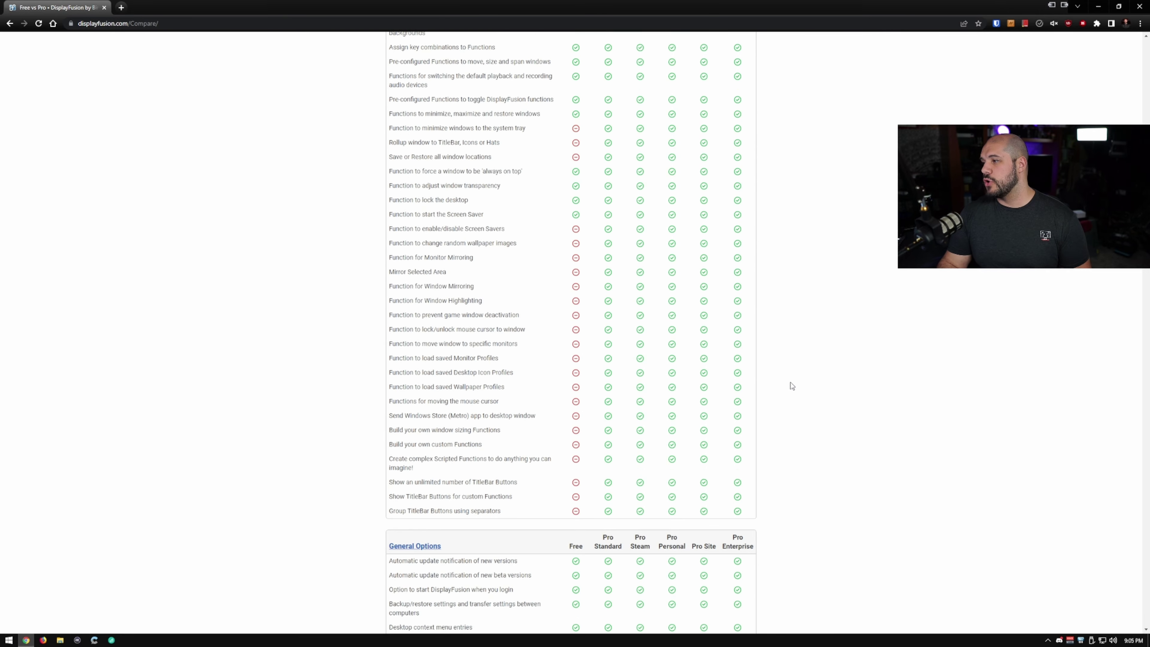